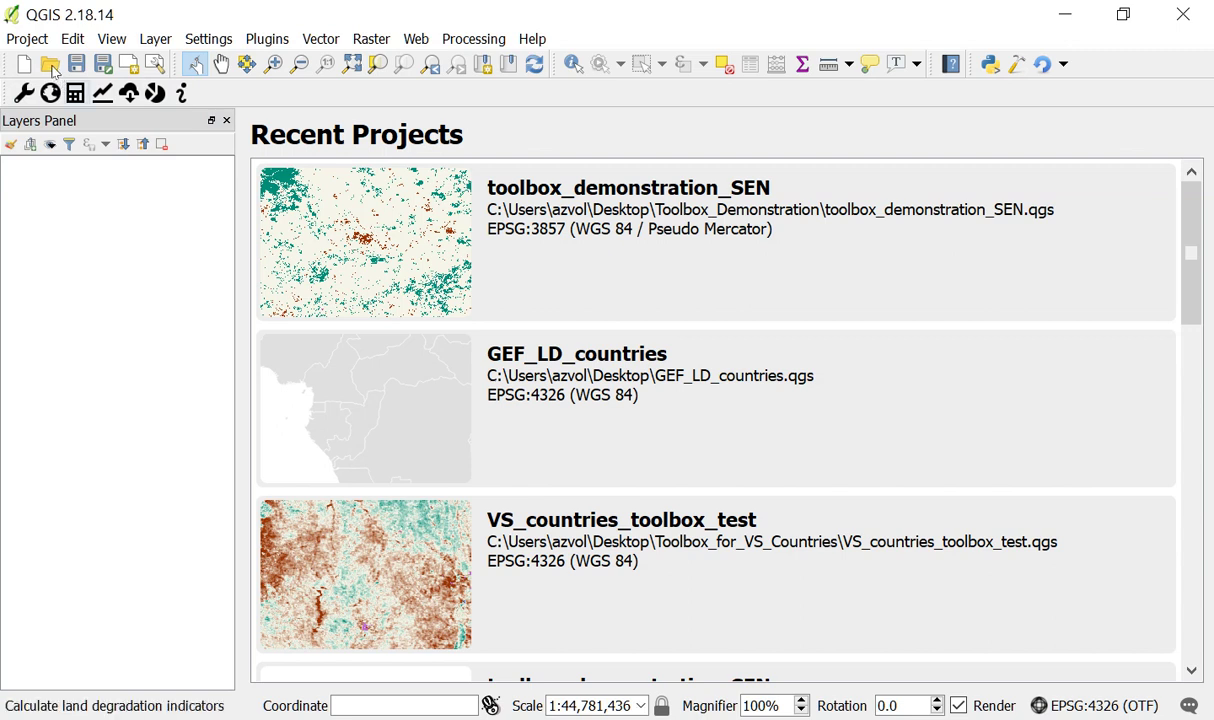
Open the Calculate Indicators dialog and choose the Productivity calculation
{"action": "left_click", "coordinate": [75, 92]}
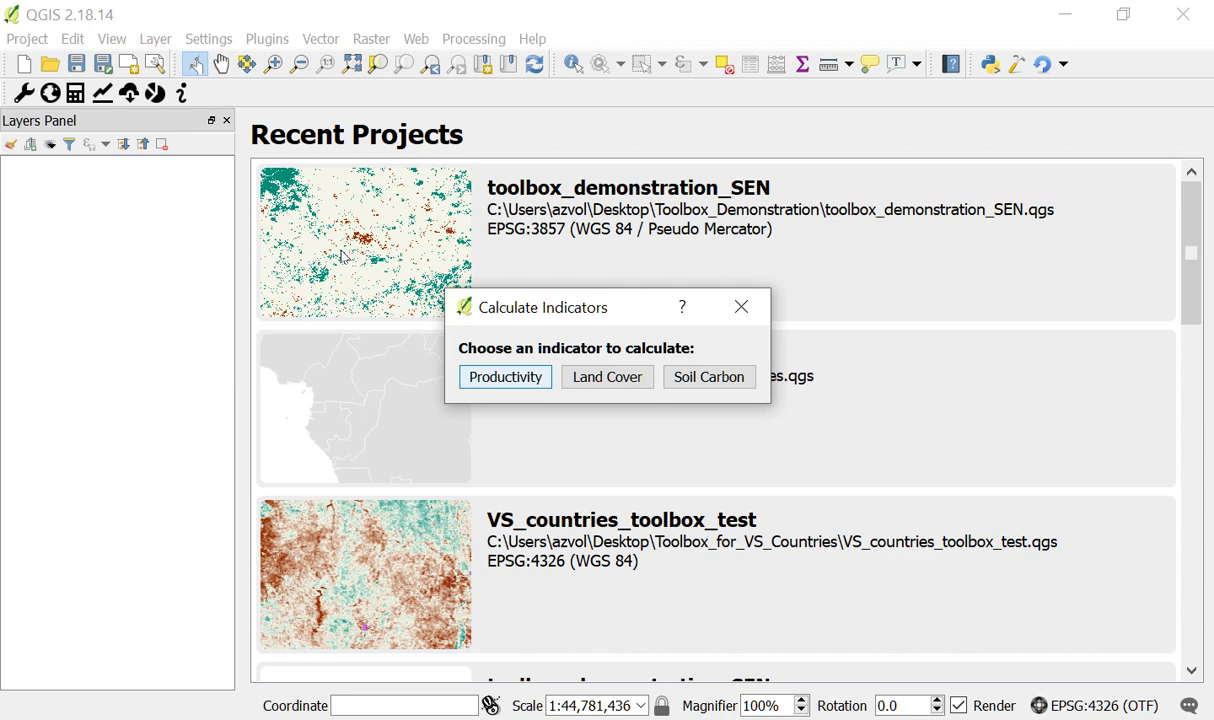
{"action": "key", "text": "Return"}
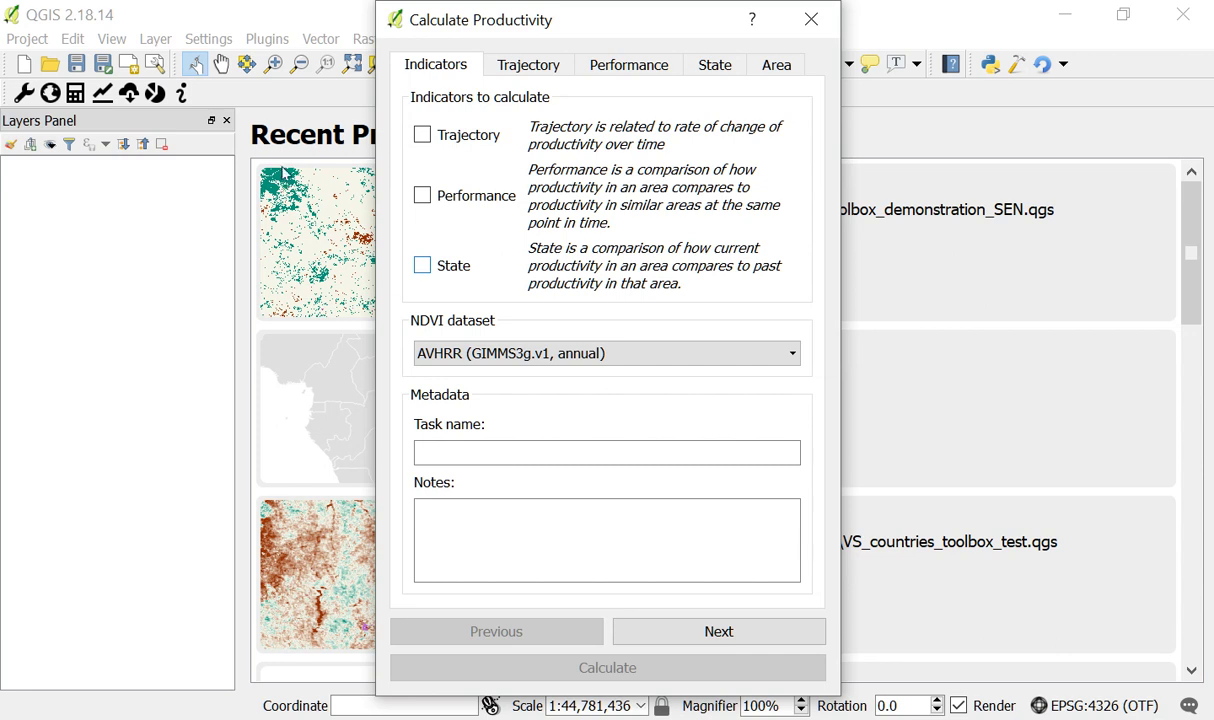
Check the Trajectory, Performance and State indicators
{"action": "key", "text": "space"}
{"action": "key", "text": "Tab"}
{"action": "key", "text": "space"}
{"action": "key", "text": "Tab"}
{"action": "key", "text": "space"}
Choose MODIS (MOD13Q1, annual) as the NDVI dataset
{"action": "key", "text": "Tab"}
{"action": "key", "text": "alt+Down"}
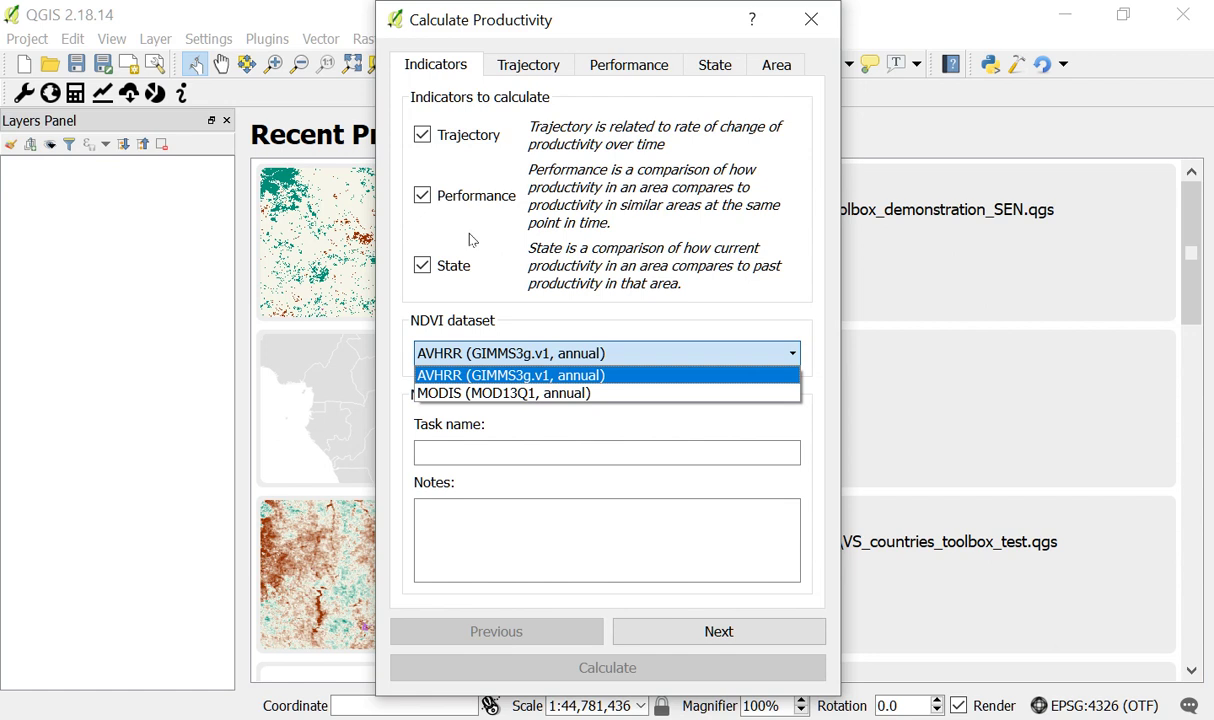
{"action": "key", "text": "Down"}
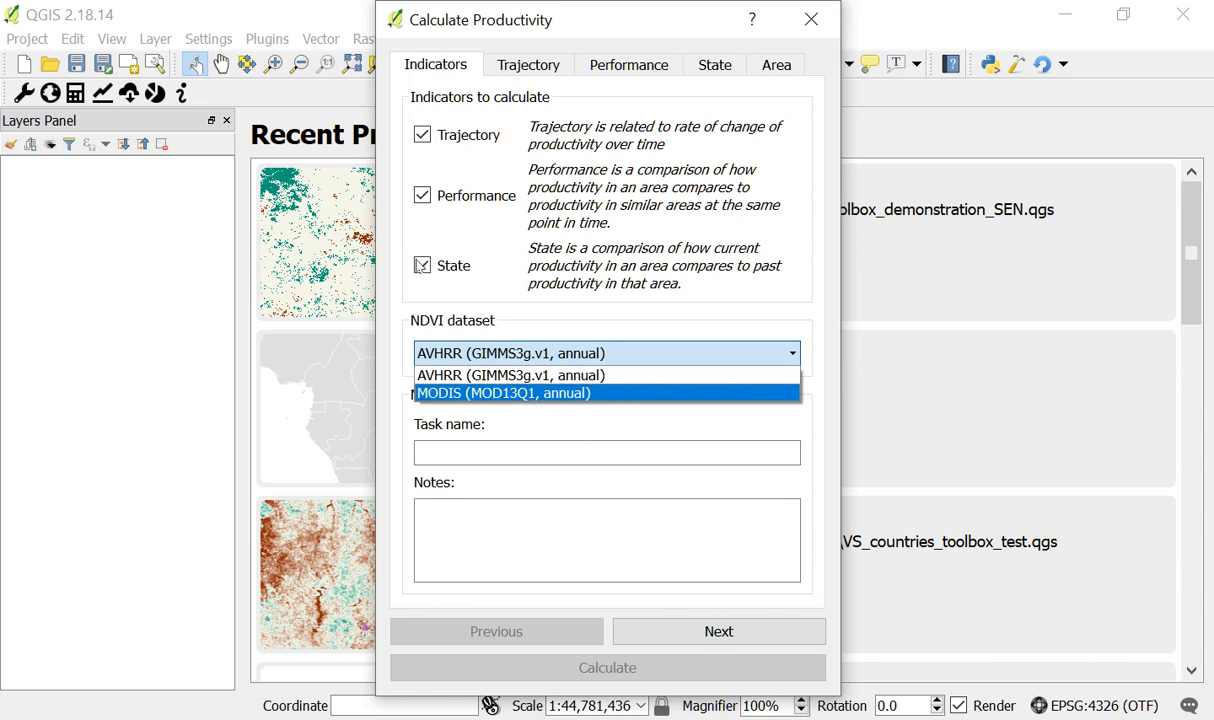
{"action": "key", "text": "Return"}
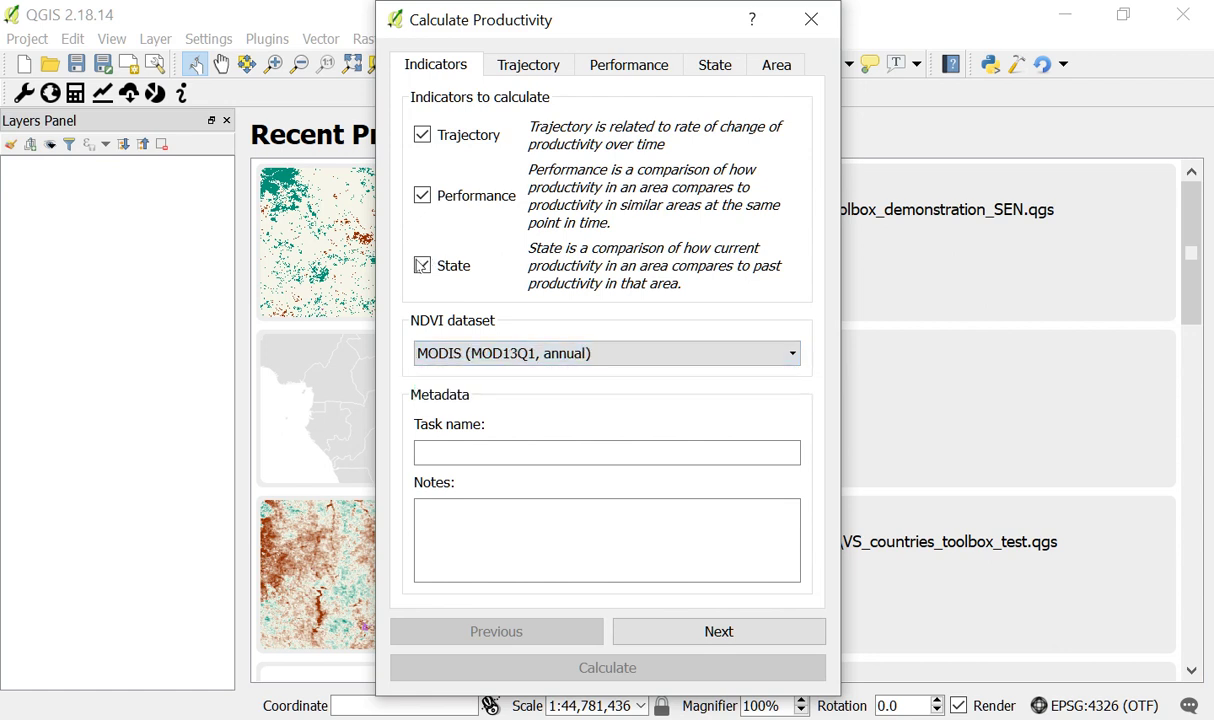
{"action": "left_click", "coordinate": [422, 265]}
{"action": "key", "text": "Tab"}
{"action": "key", "text": "Tab"}
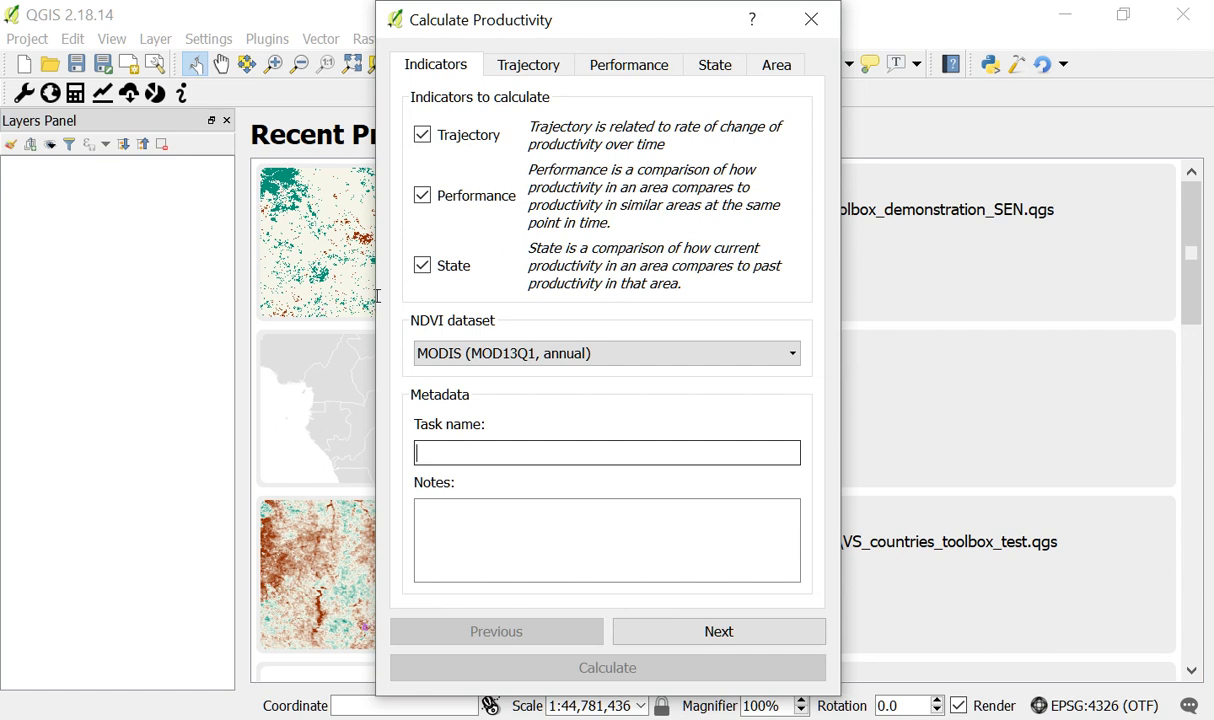
Name the task 'Senegal Productivity' with note 'Demonstration for online video' and continue to Trajectory
{"action": "type", "text": "Senegal Productivity"}
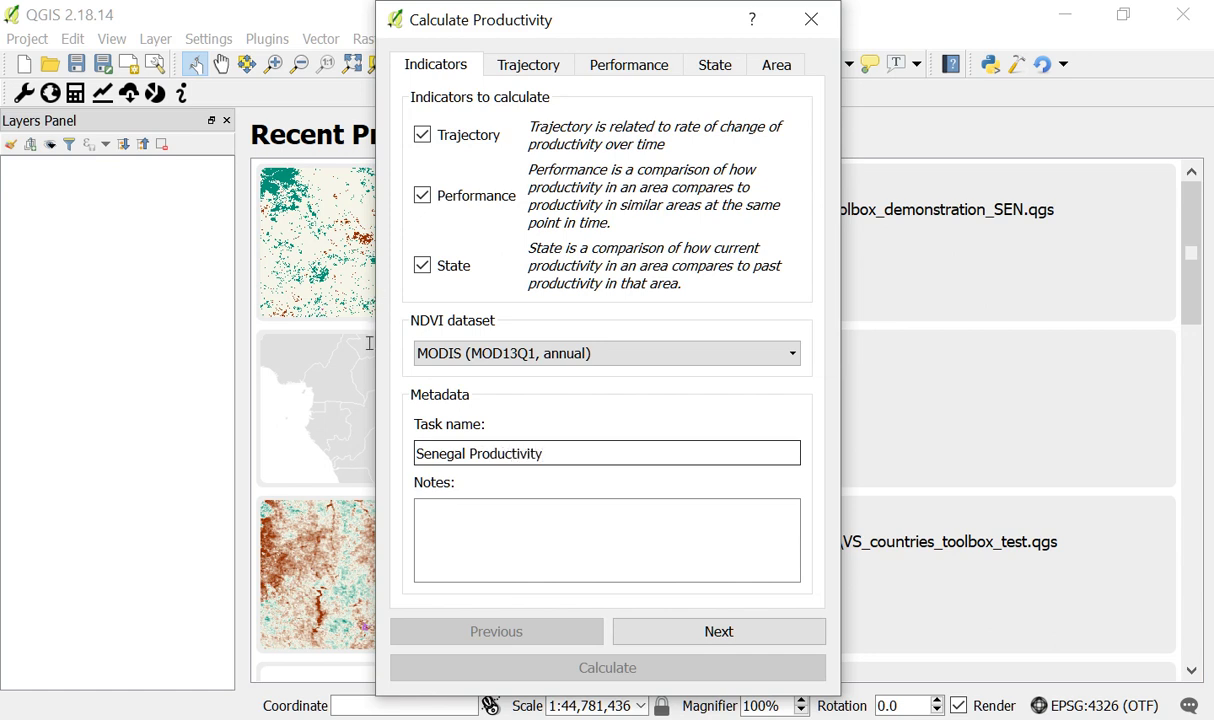
{"action": "key", "text": "Tab"}
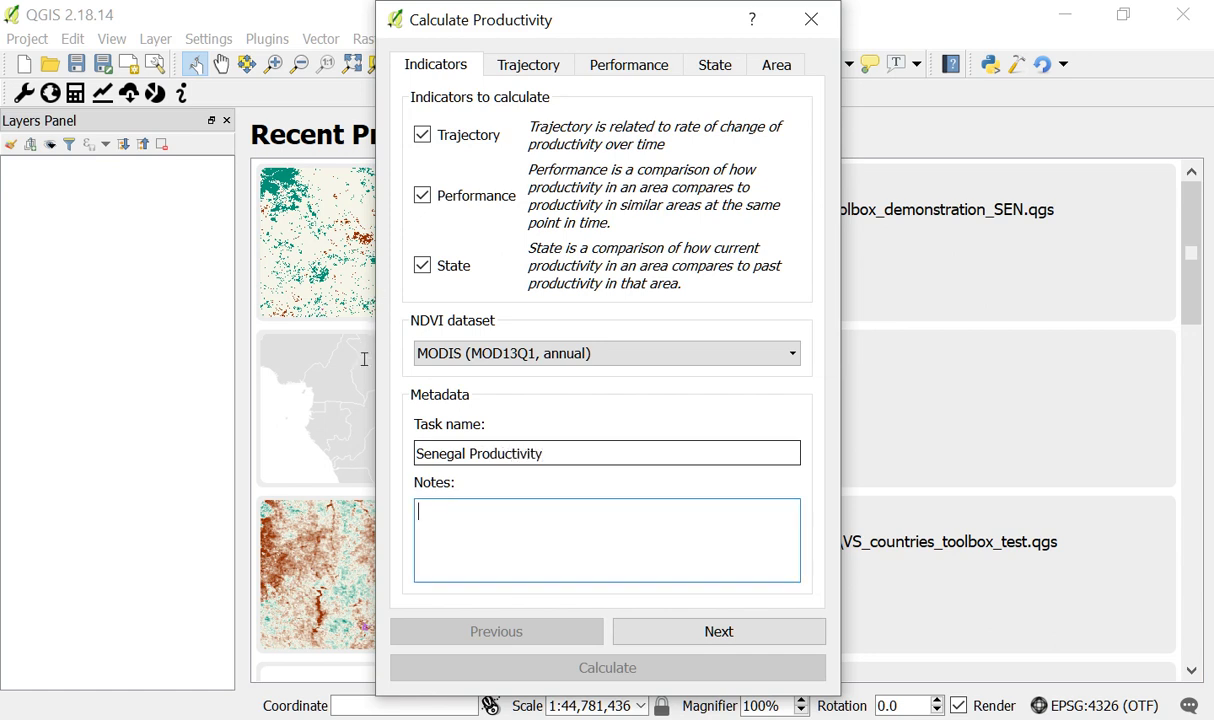
{"action": "type", "text": "Demonstration for online view"}
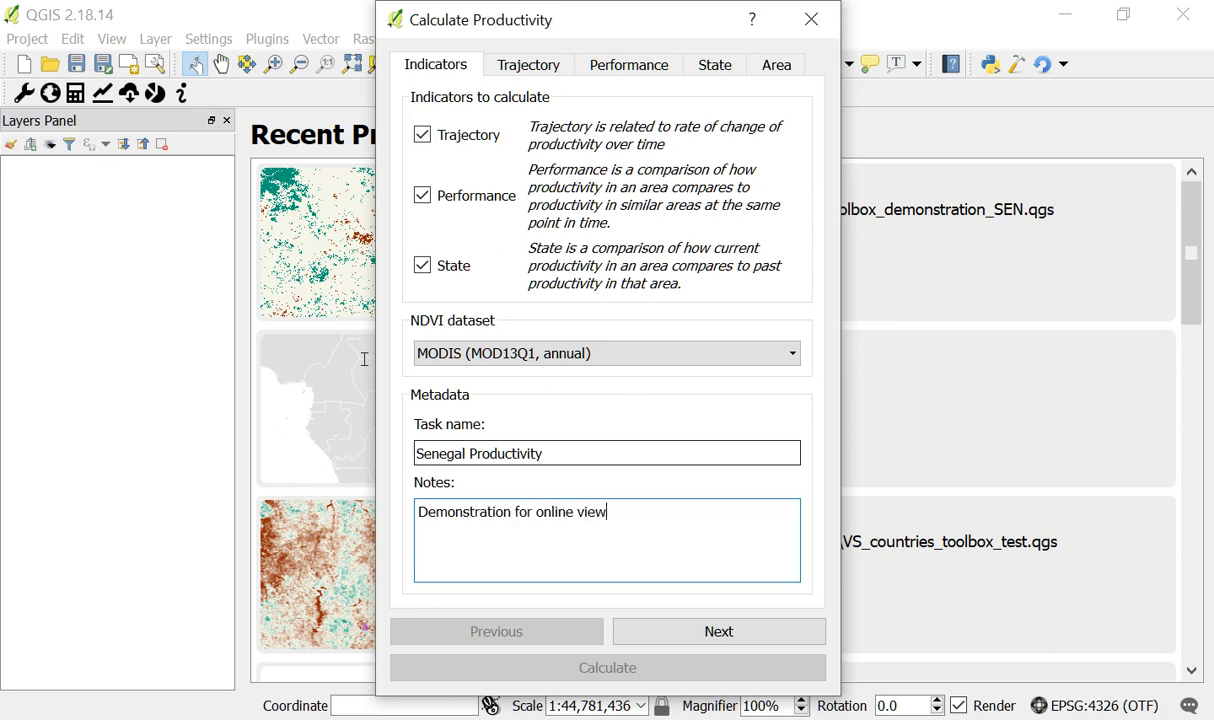
{"action": "key", "text": "BackSpace"}
{"action": "type", "text": "deo"}
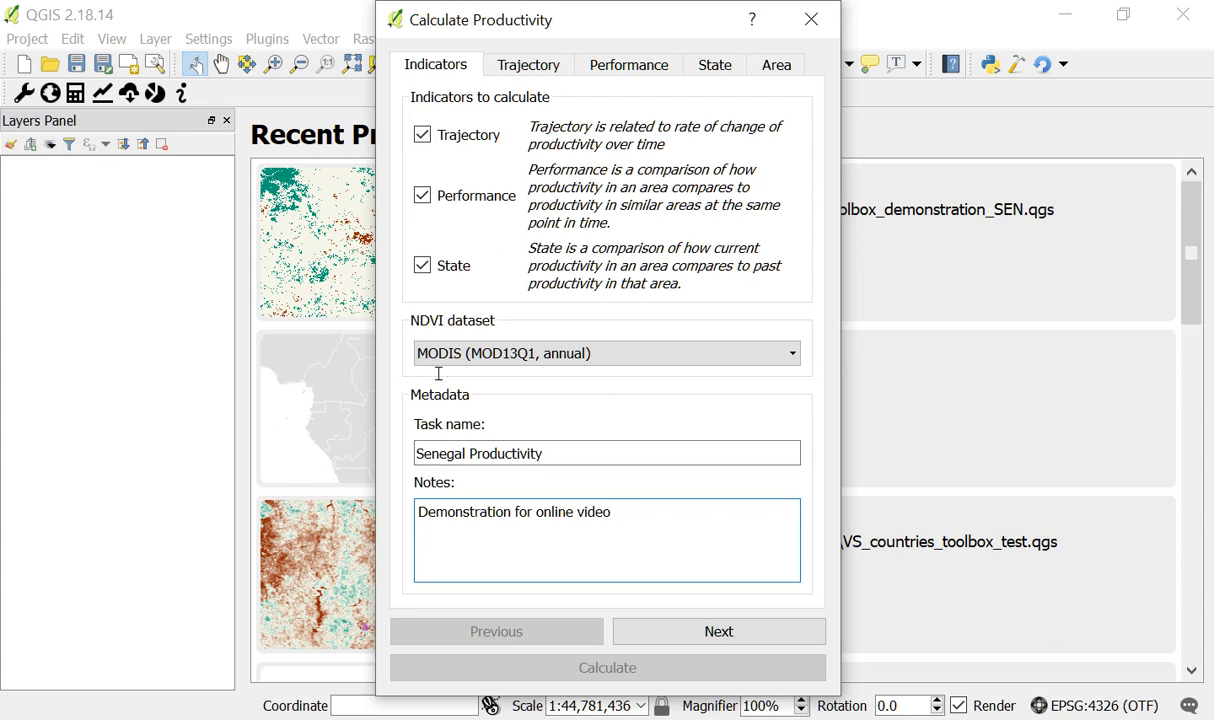
{"action": "key", "text": "Tab"}
{"action": "key", "text": "Return"}
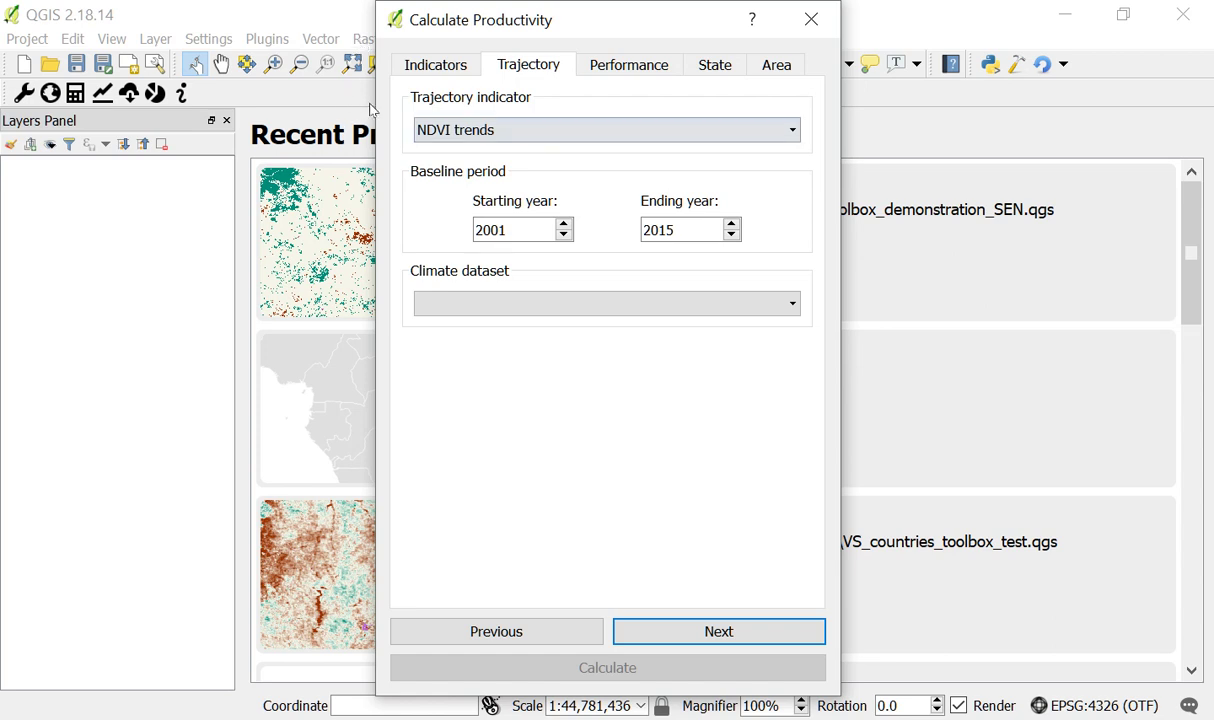
Keep NDVI trends for 2001–2015 as the trajectory method and advance to Performance
{"action": "left_click", "coordinate": [488, 130]}
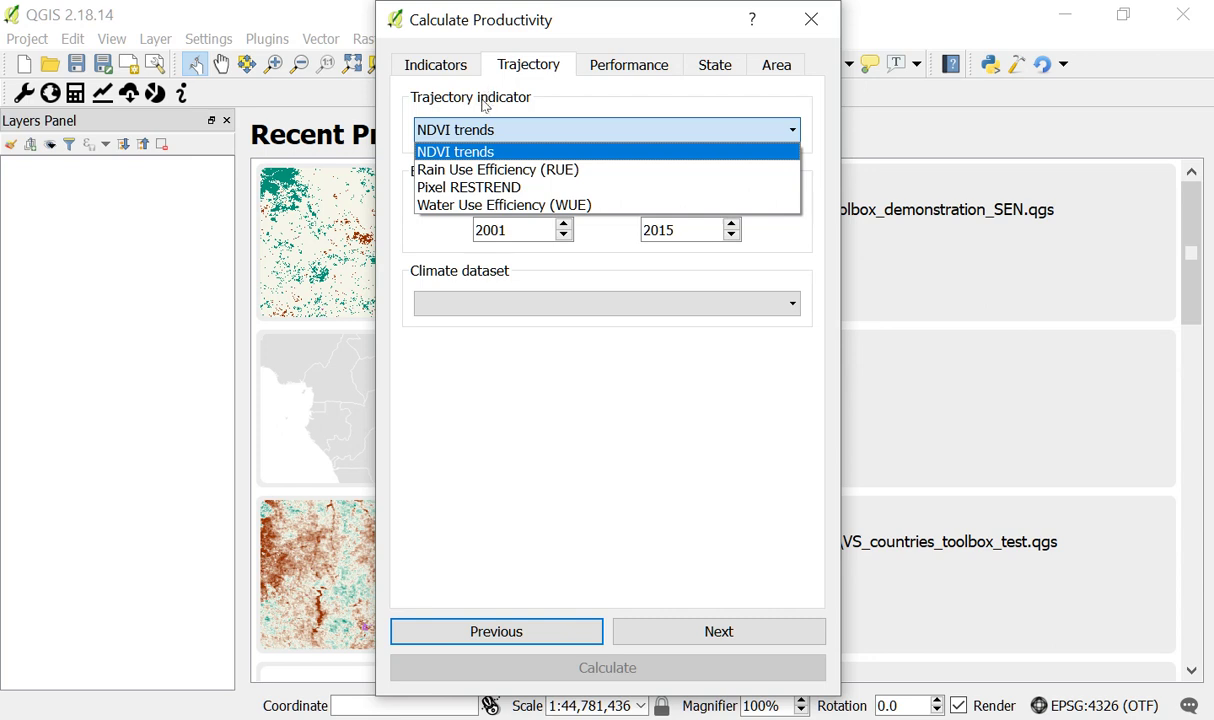
{"action": "left_click", "coordinate": [485, 106]}
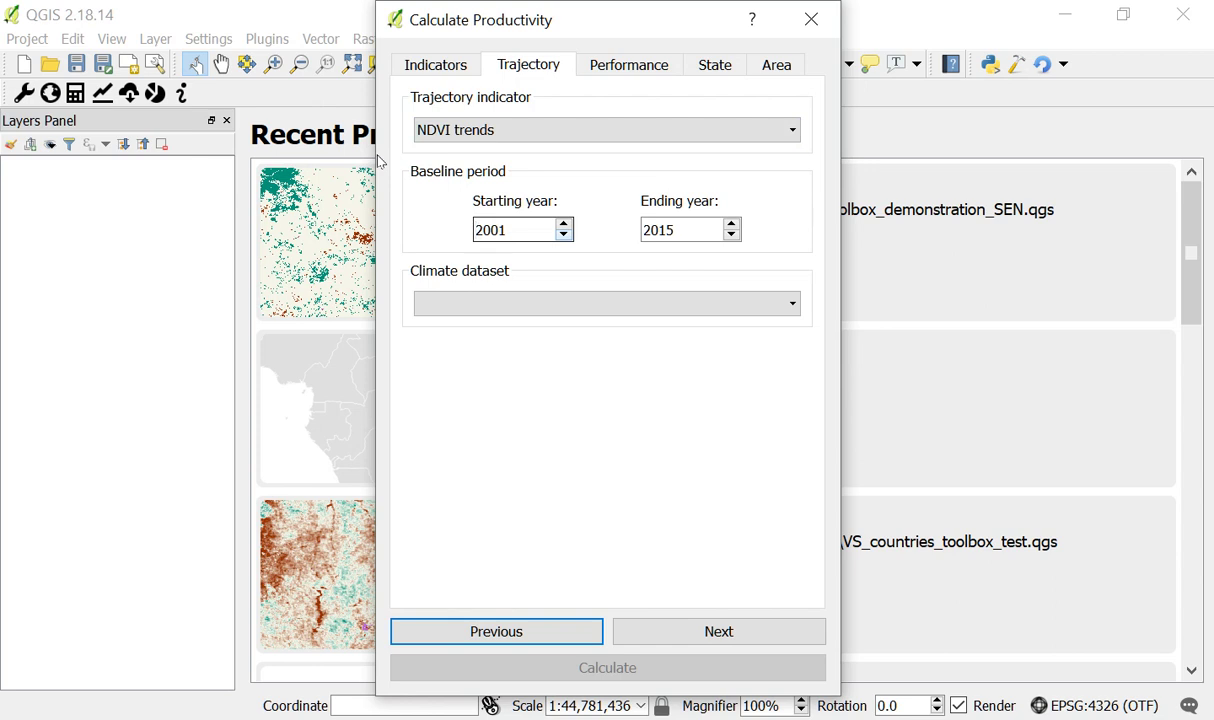
{"action": "key", "text": "Tab"}
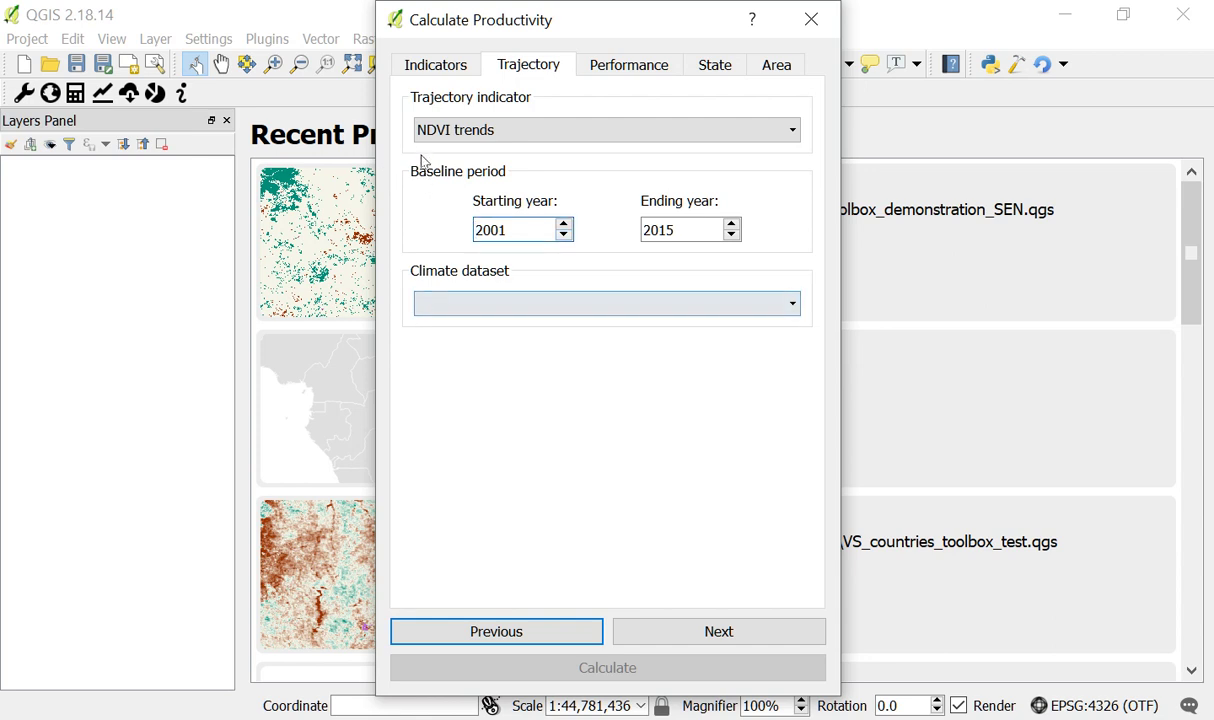
{"action": "key", "text": "shift+Tab"}
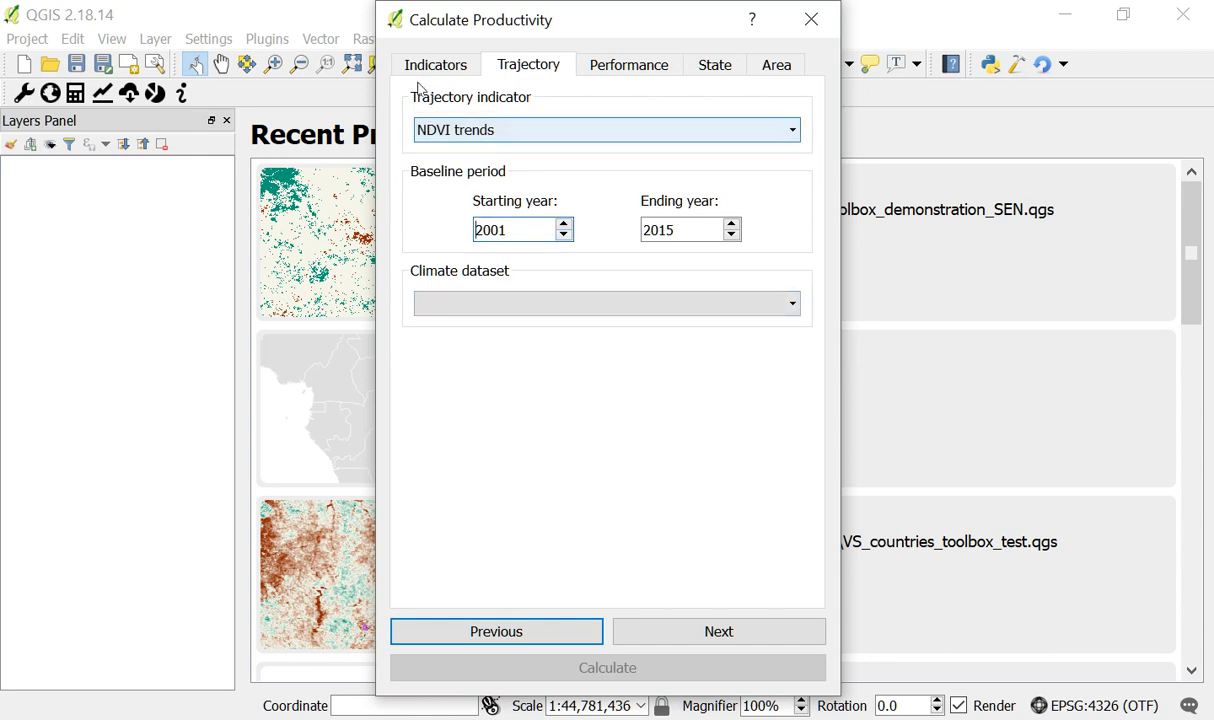
{"action": "key", "text": "alt+Down"}
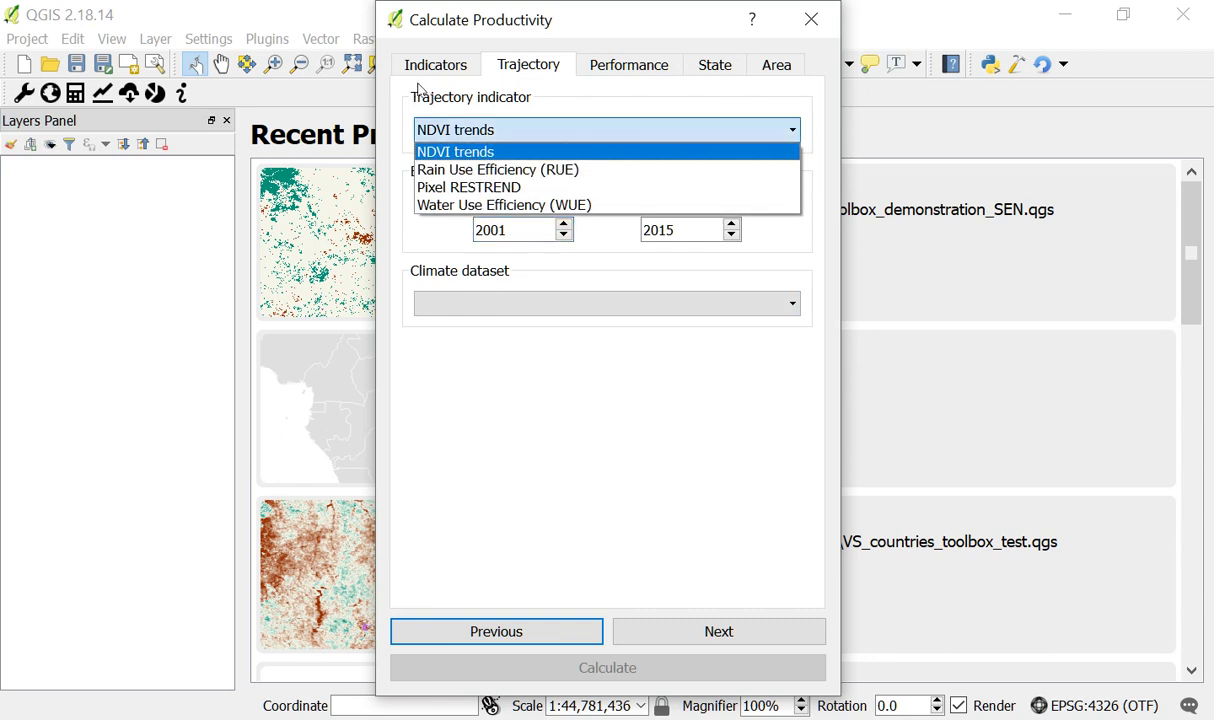
{"action": "key", "text": "Return"}
{"action": "key", "text": "Tab"}
{"action": "key", "text": "Tab"}
{"action": "key", "text": "Tab"}
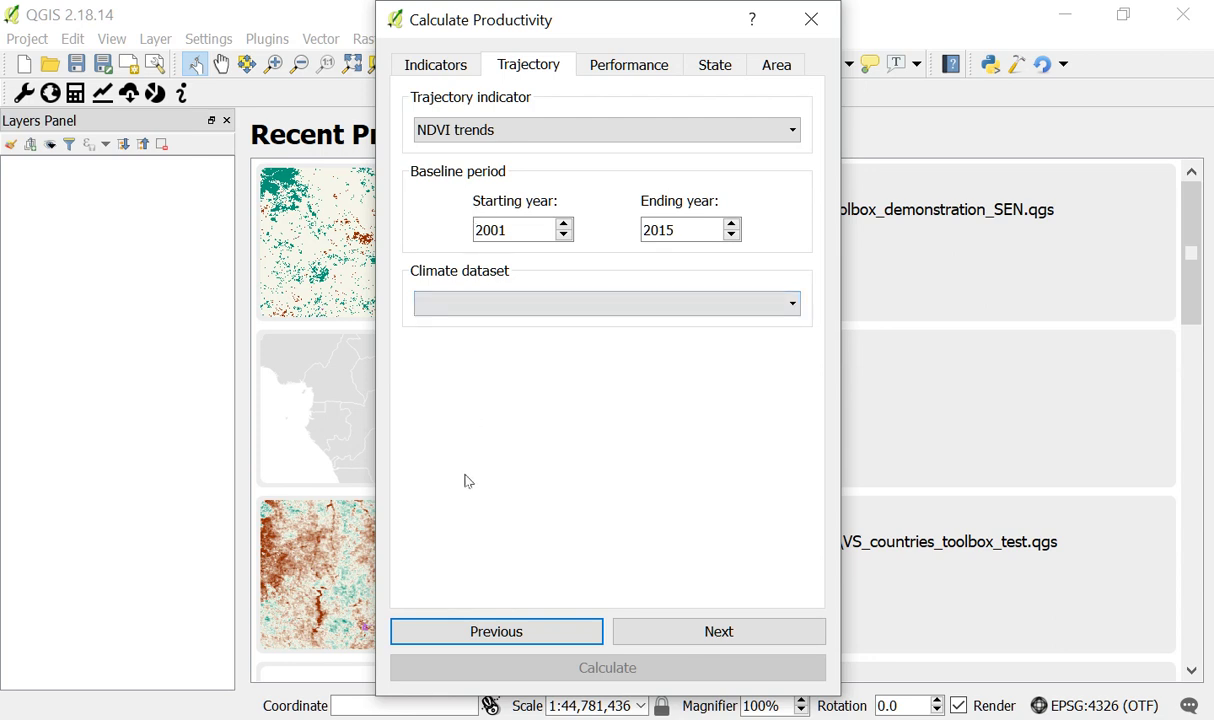
{"action": "key", "text": "Tab"}
{"action": "key", "text": "Return"}
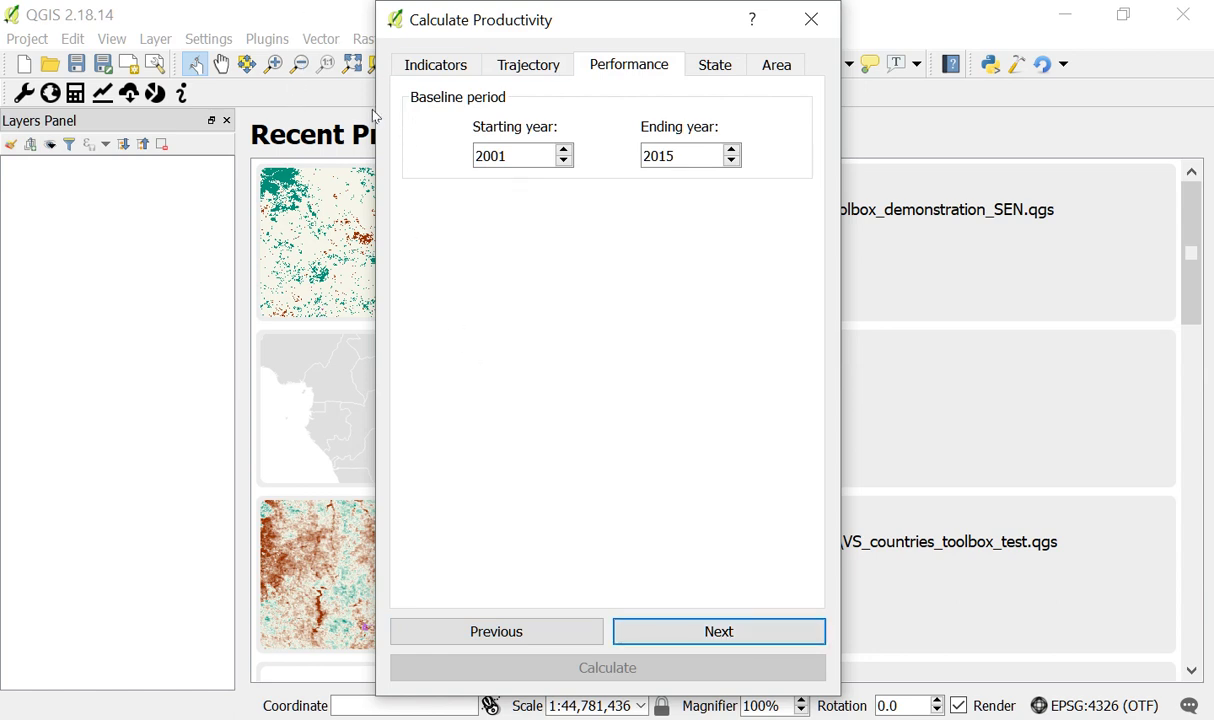
Accept the 2001–2015 performance baseline and default State degradation periods
{"action": "key", "text": "shift+Tab"}
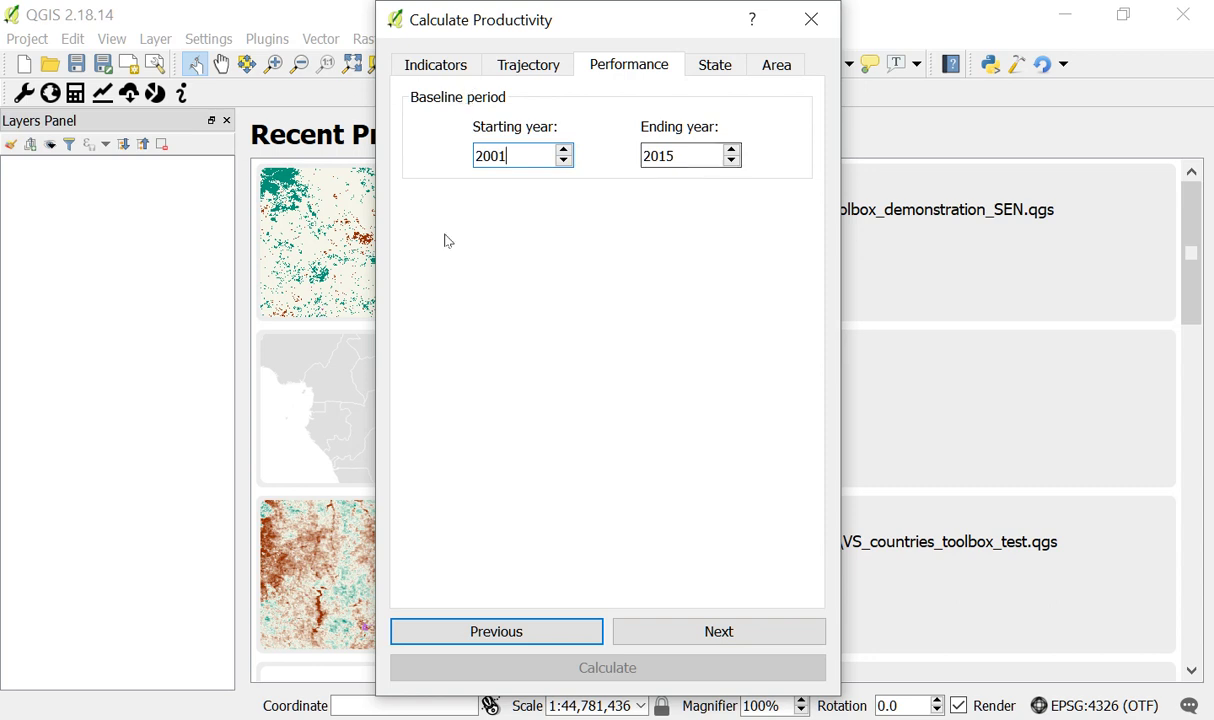
{"action": "key", "text": "Tab"}
{"action": "key", "text": "Return"}
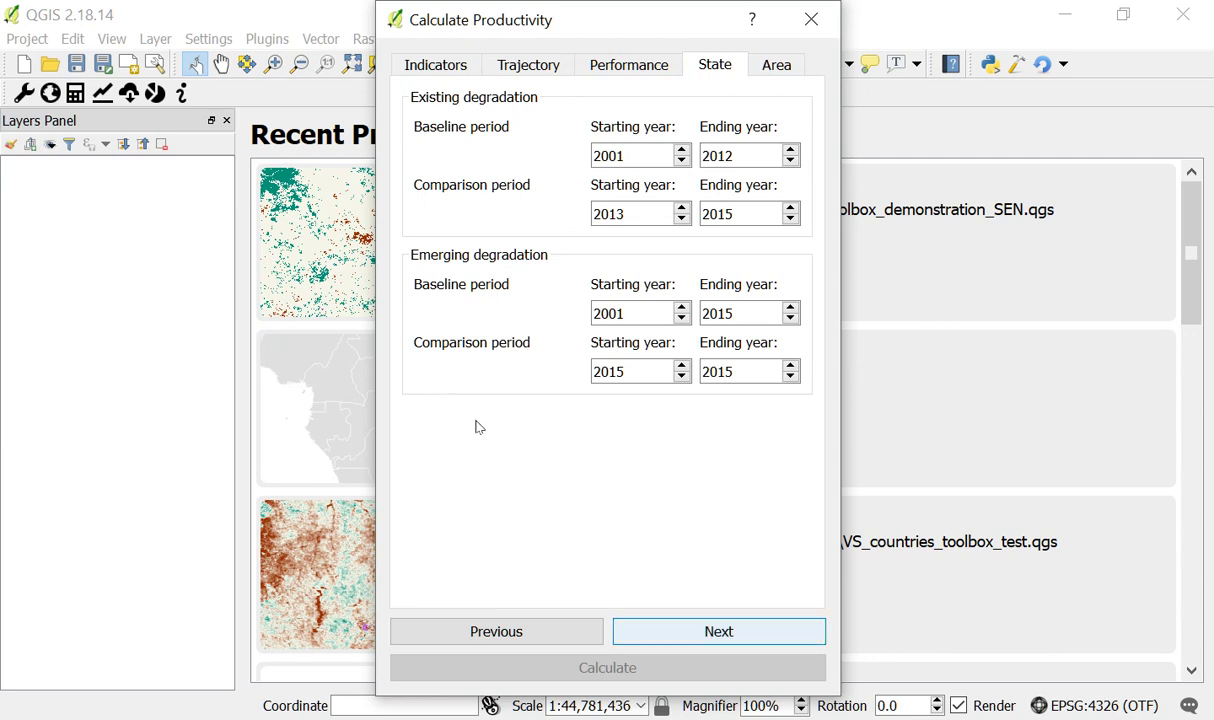
{"action": "key", "text": "Return"}
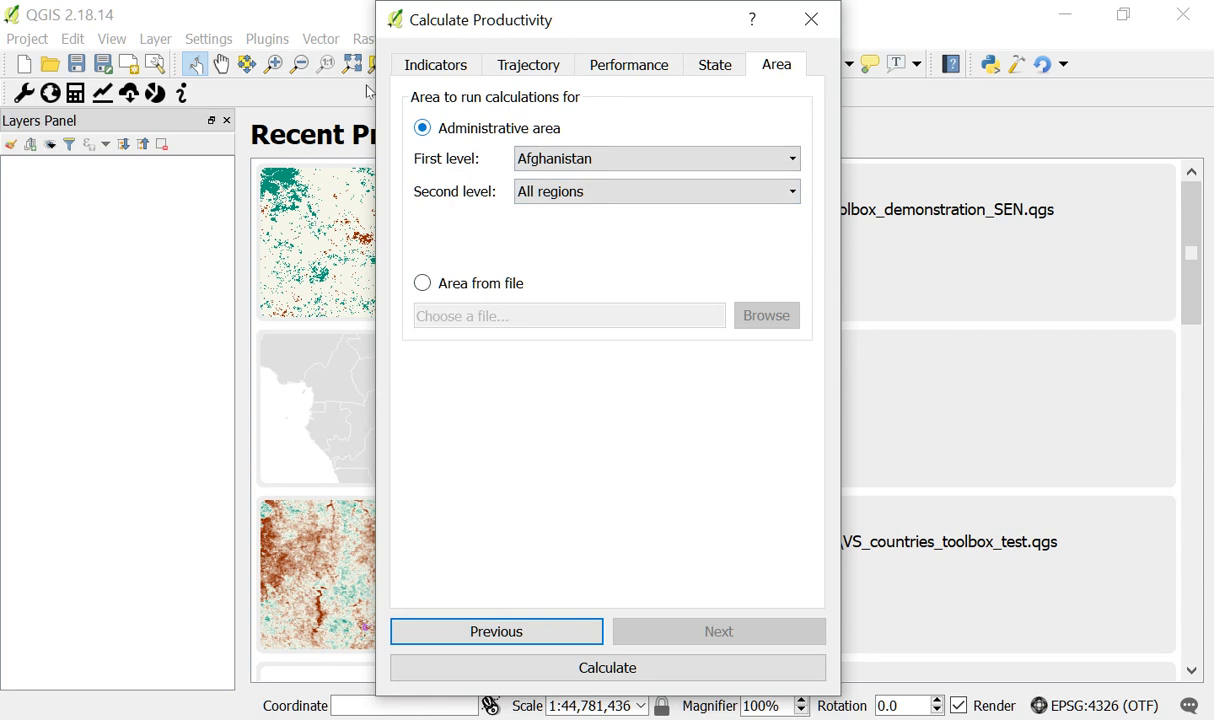
Select Senegal as the first-level administrative area
{"action": "key", "text": "alt+Down"}
{"action": "key", "text": "Down"}
{"action": "key", "text": "Down"}
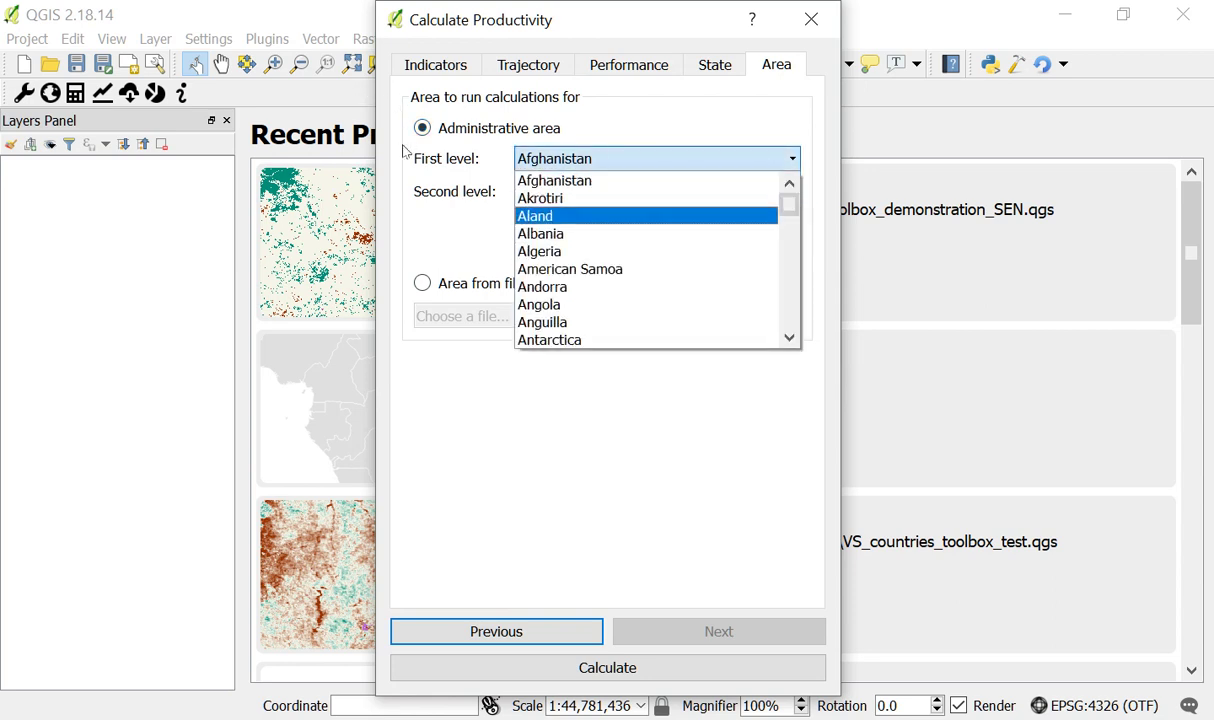
{"action": "key", "text": "s"}
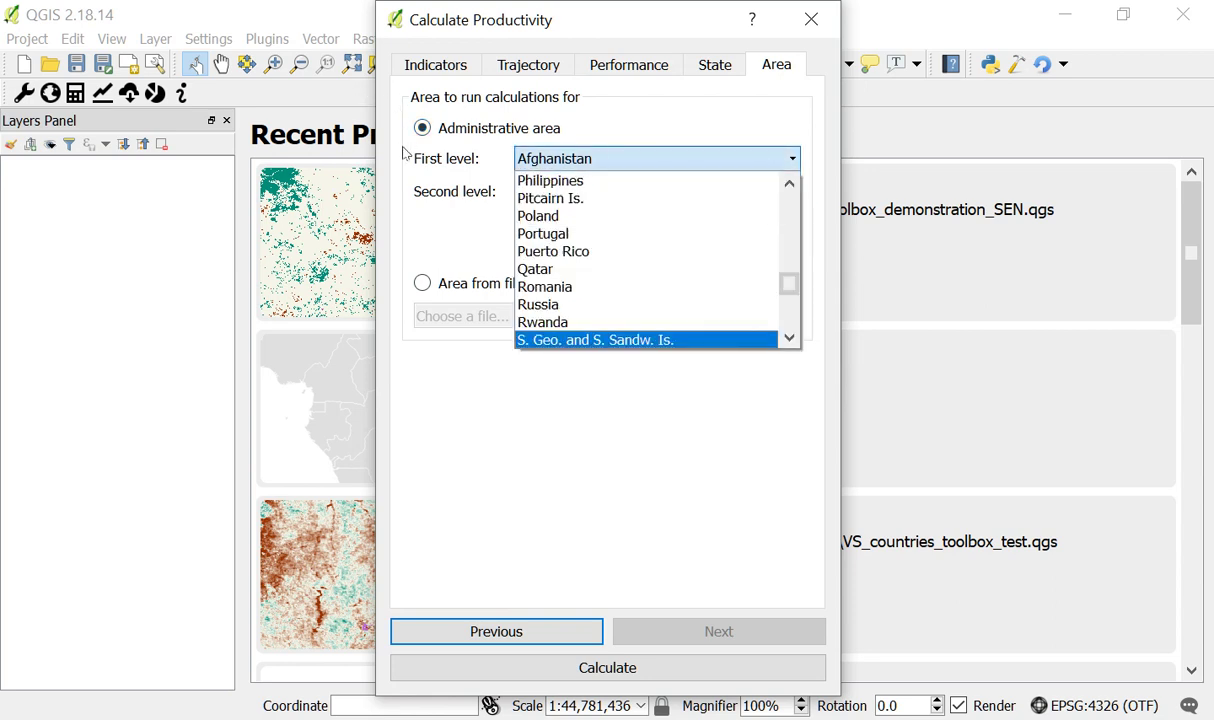
{"action": "key", "text": "e"}
{"action": "key", "text": "s"}
{"action": "key", "text": "a"}
{"action": "key", "text": "Down"}
{"action": "key", "text": "Down"}
{"action": "key", "text": "Down"}
{"action": "key", "text": "Down"}
{"action": "key", "text": "Down"}
{"action": "key", "text": "Down"}
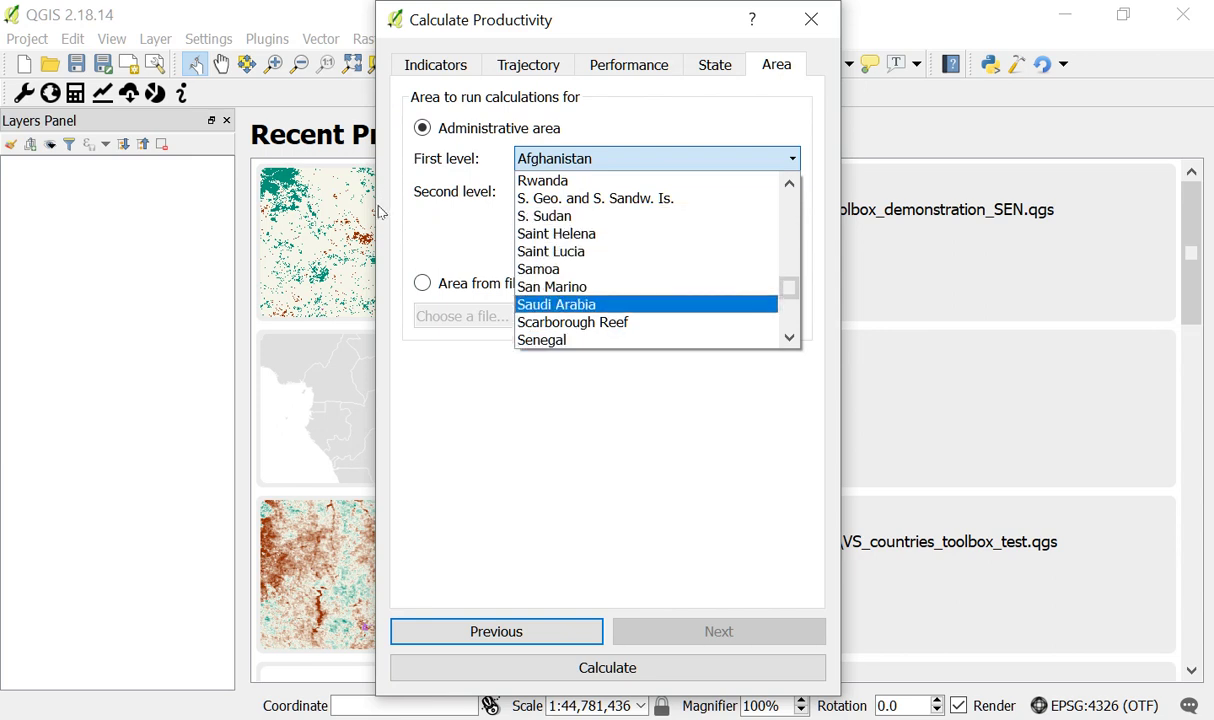
{"action": "key", "text": "Return"}
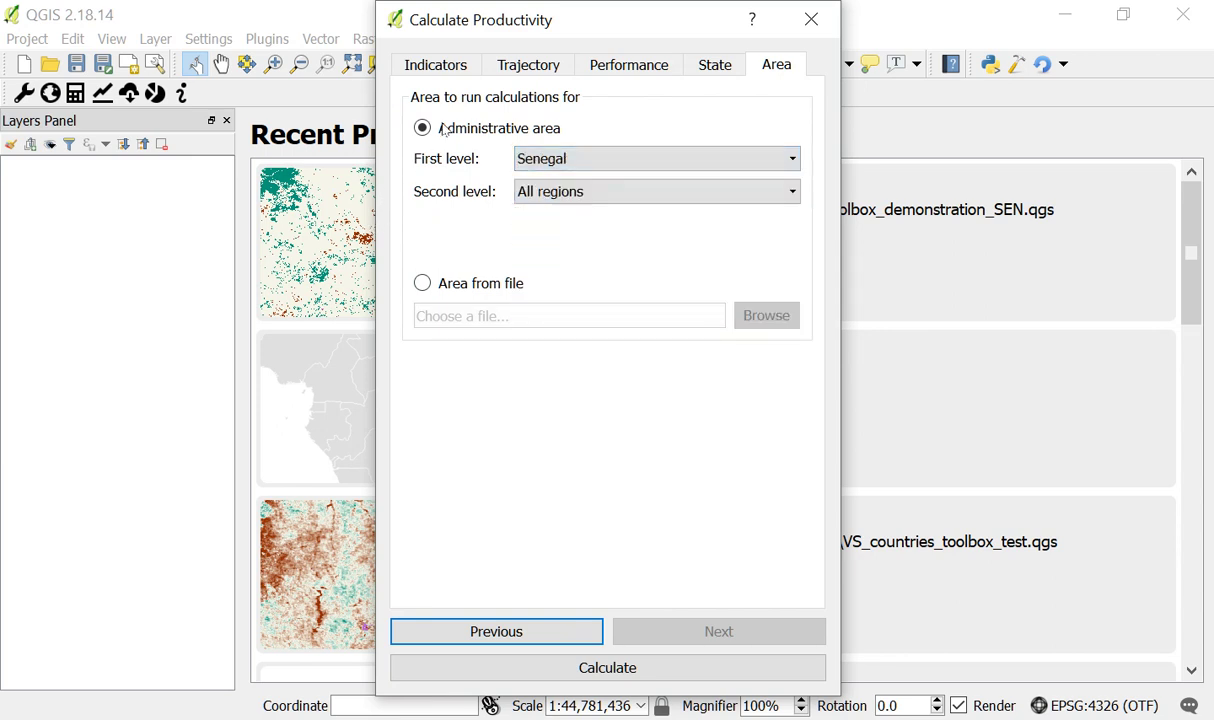
Keep All regions as second level, with Administrative area as the area source
{"action": "key", "text": "Tab"}
{"action": "key", "text": "alt+Down"}
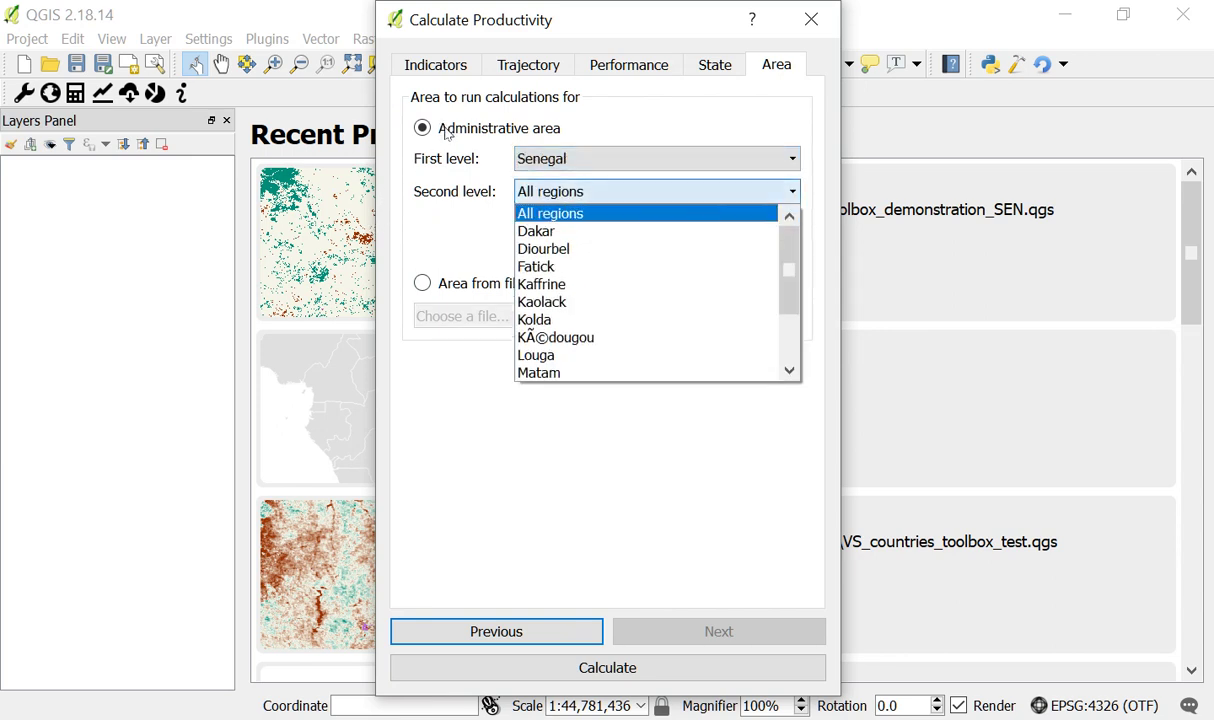
{"action": "key", "text": "Return"}
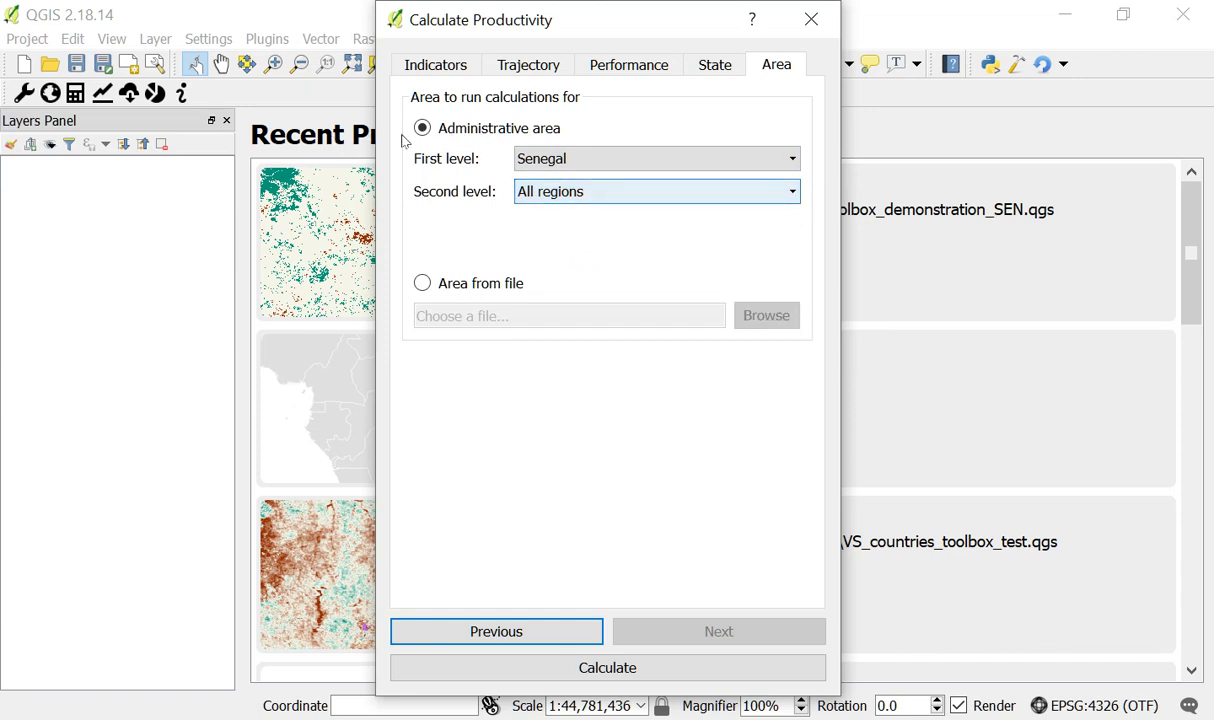
{"action": "left_click", "coordinate": [330, 125]}
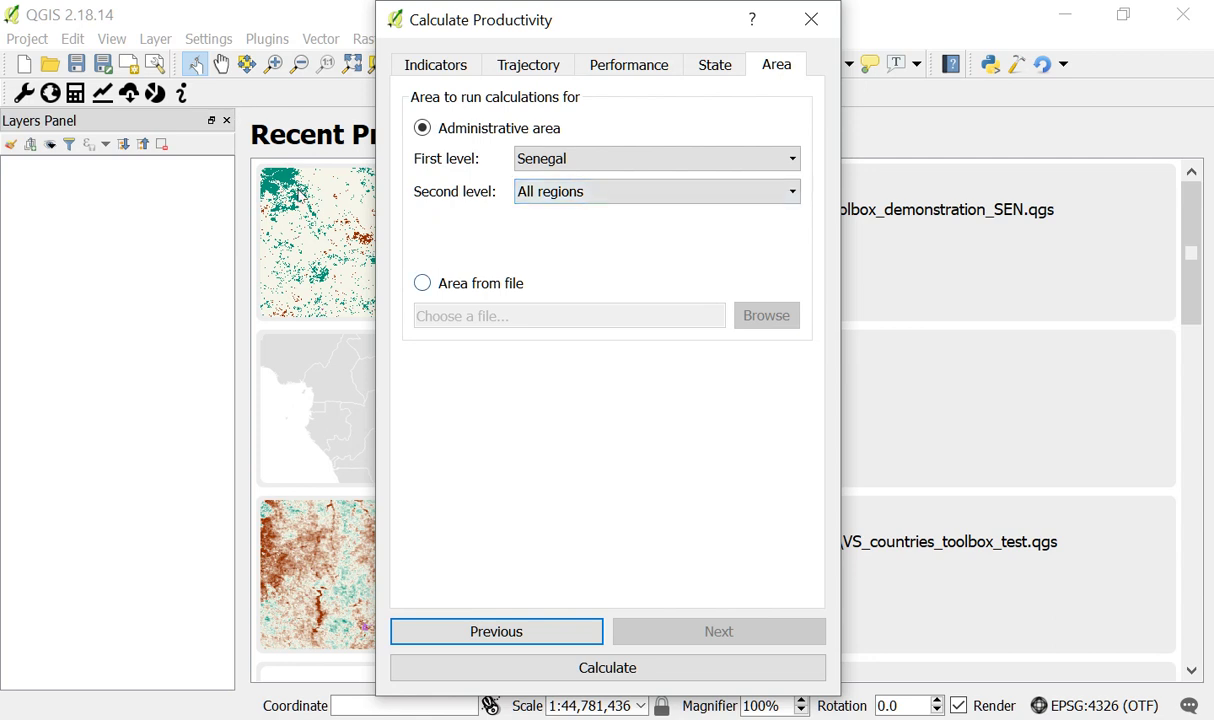
{"action": "key", "text": "Down"}
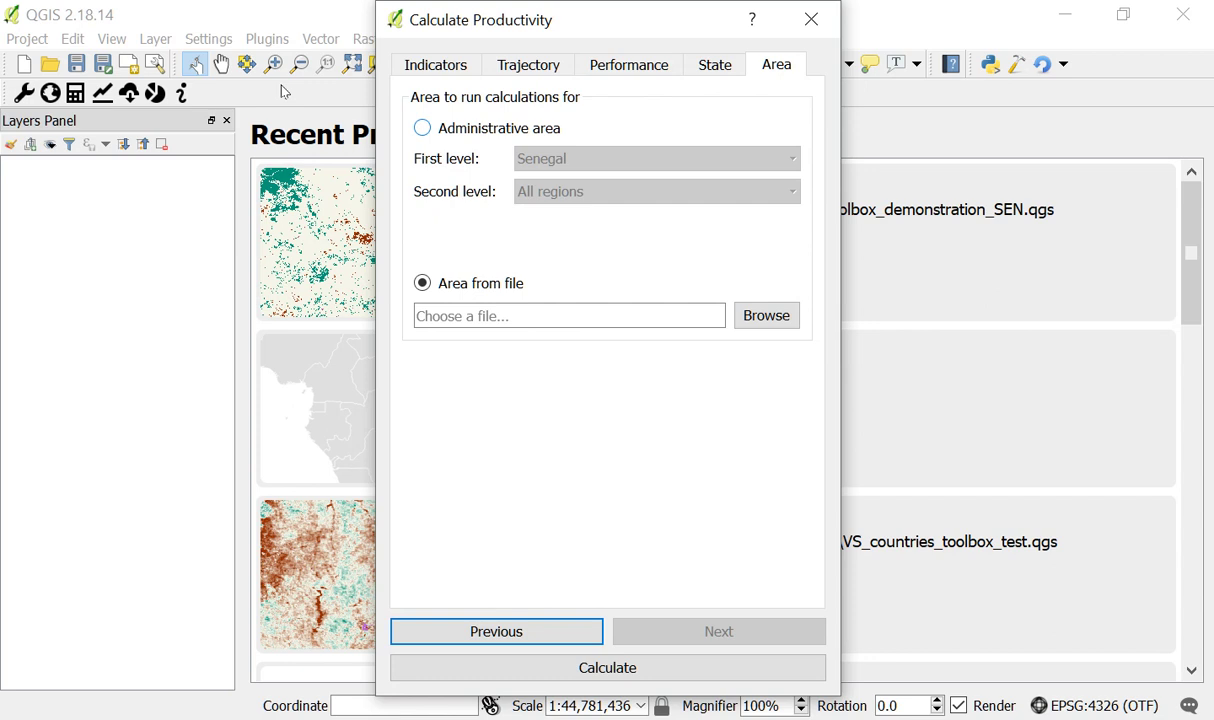
{"action": "key", "text": "Up"}
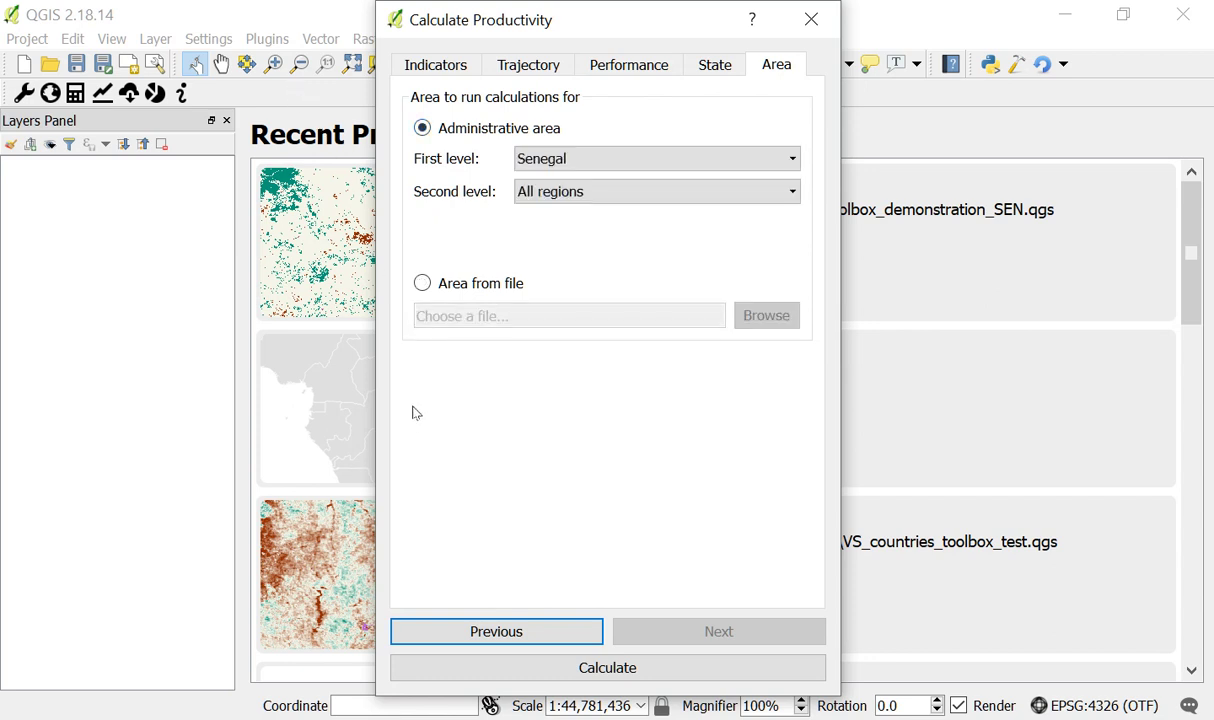
Submit the Senegal Productivity job to Google Earth Engine
{"action": "key", "text": "Return"}
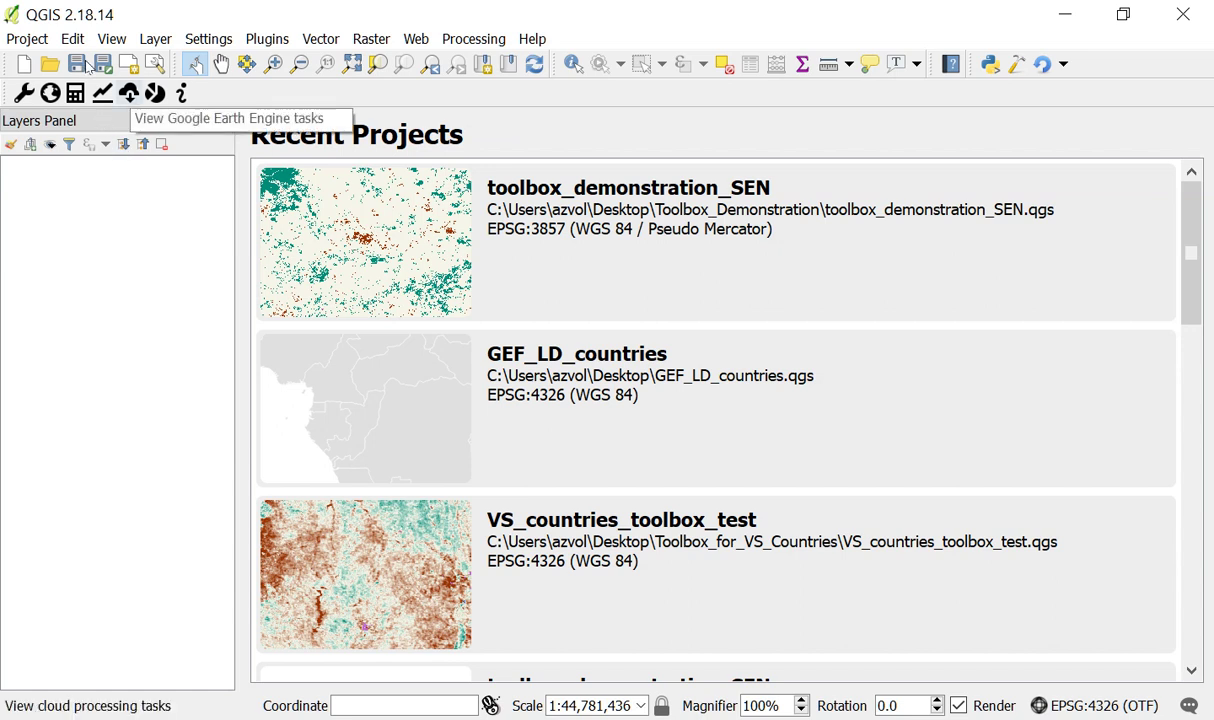
Open the Download results from Earth Engine dialog from the toolbar
{"action": "left_click", "coordinate": [129, 93]}
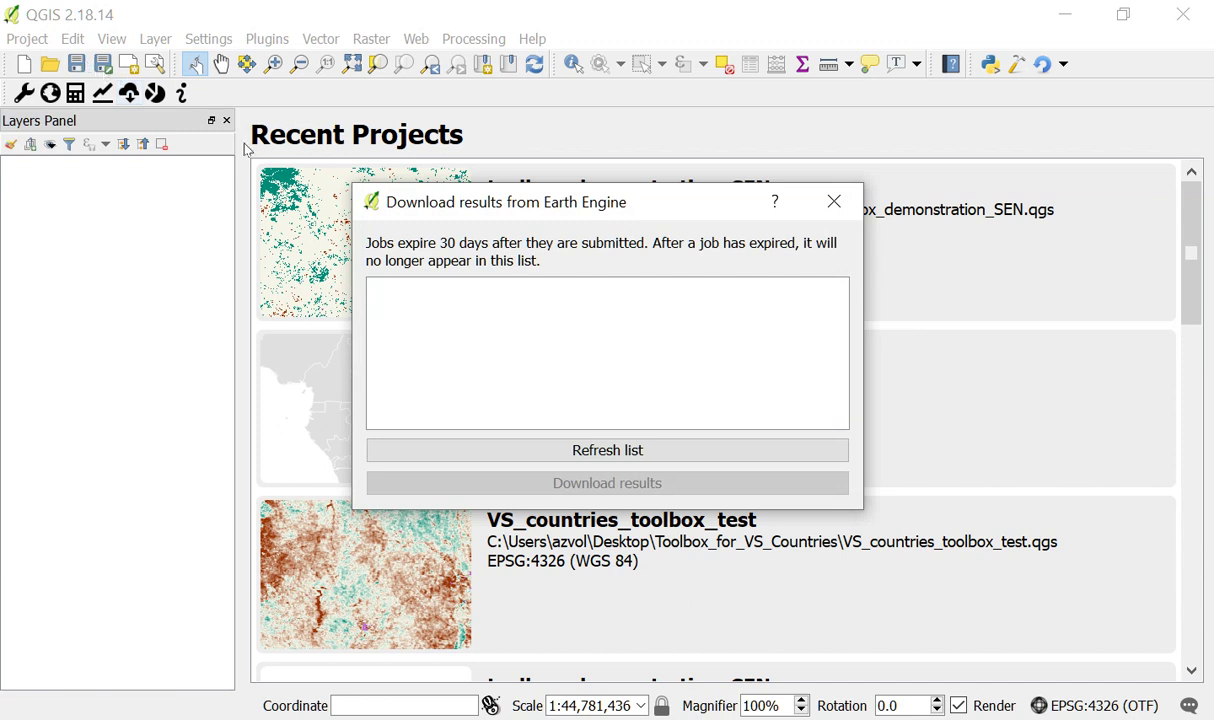